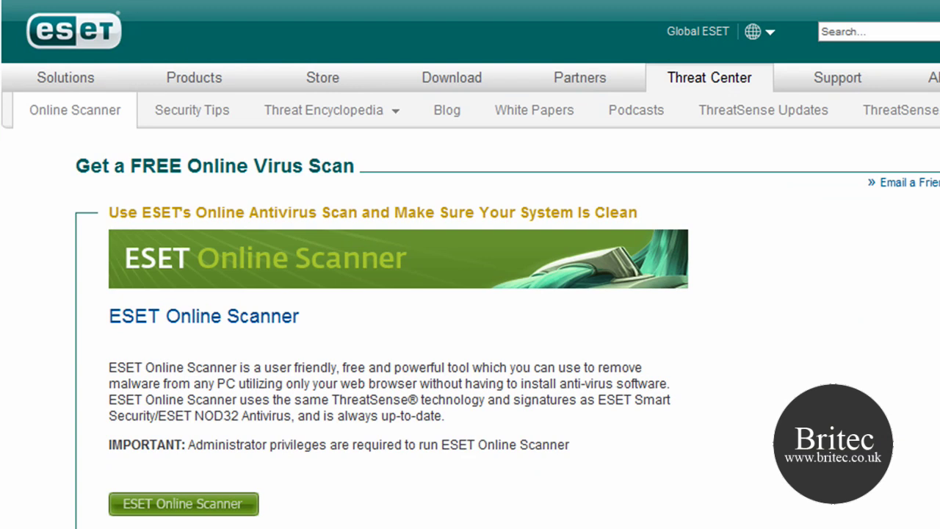
# Launch ESET Online Scanner, accept its licence agreement, and view the OnlineScanner.cab add-on install options.
pyautogui.click(189, 509)
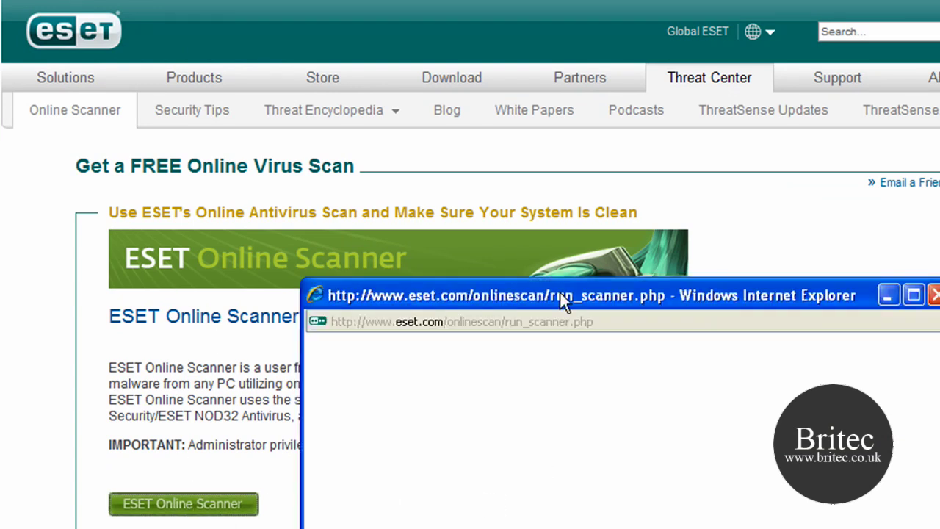
pyautogui.moveTo(560, 291); pyautogui.dragTo(507, 167)
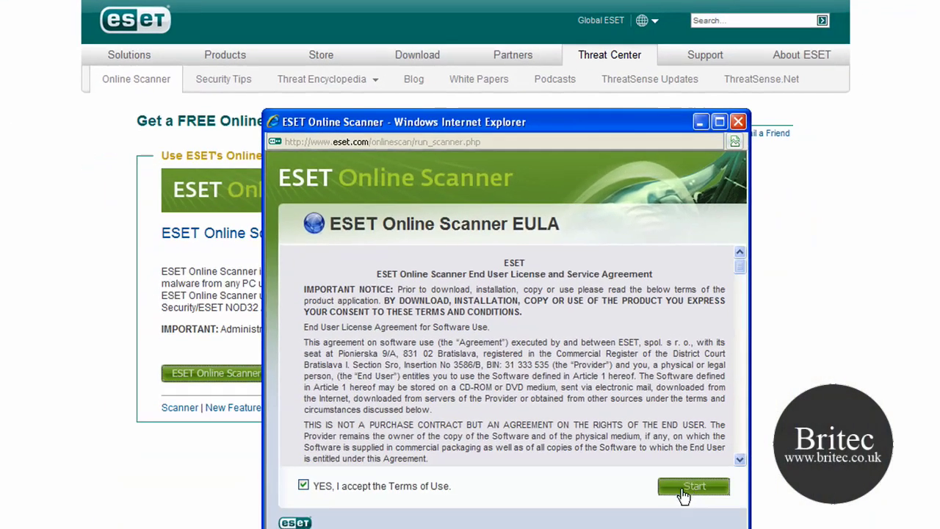
pyautogui.click(692, 489)
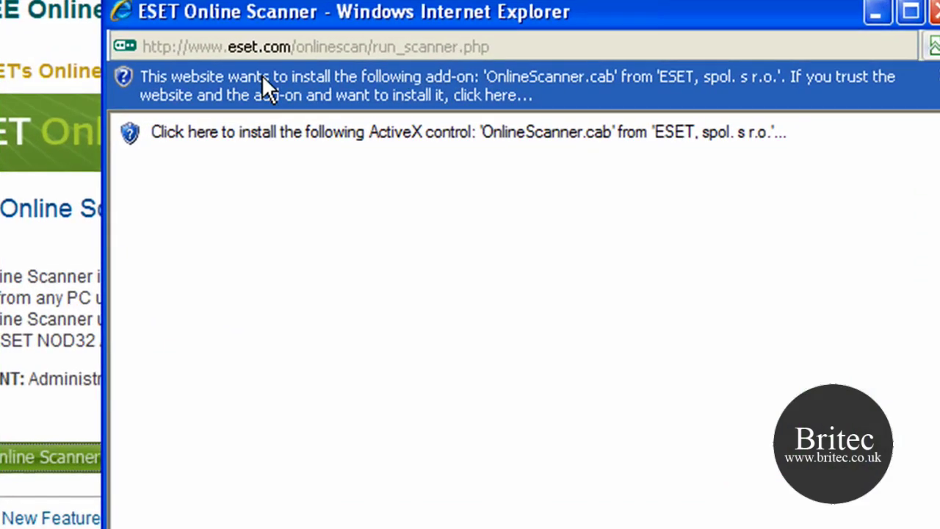
pyautogui.click(311, 110)
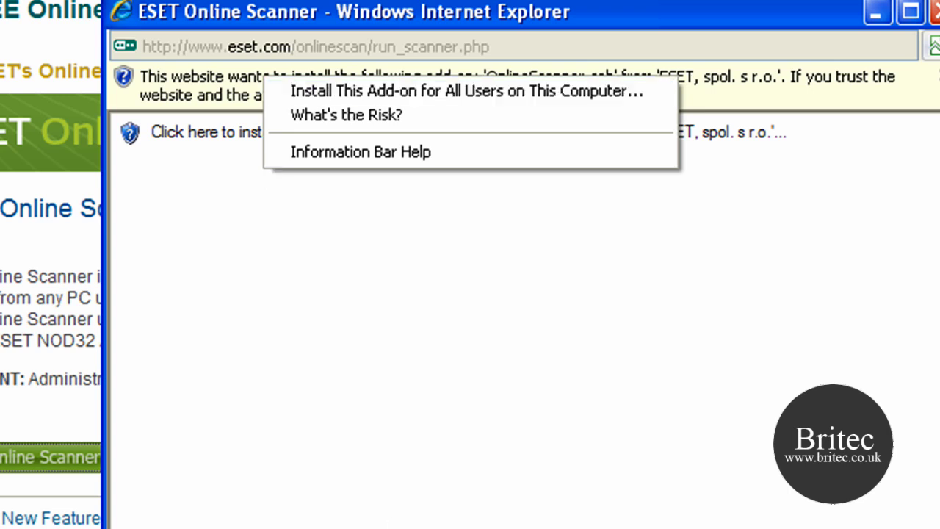
pyautogui.click(889, 99)
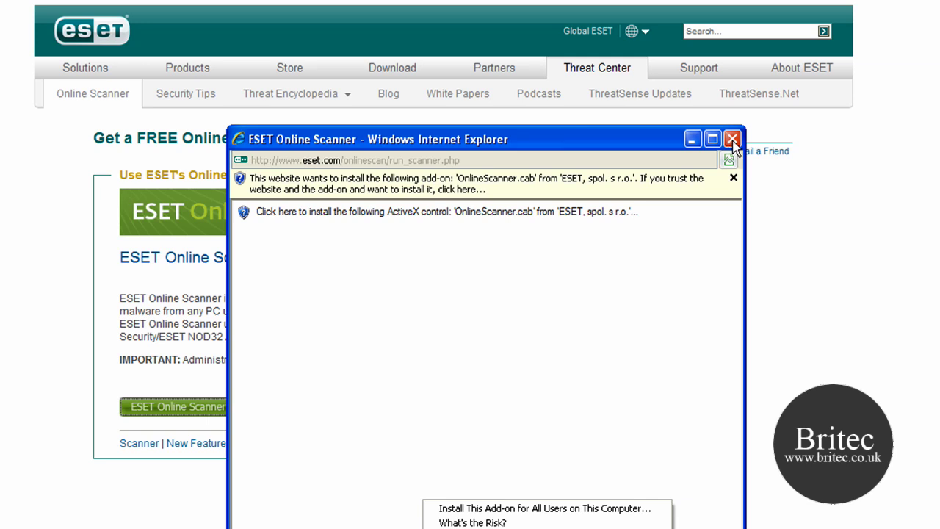
# Dismiss the add-on install options and close ESET Online Scanner without installing anything.
pyautogui.press('Escape')
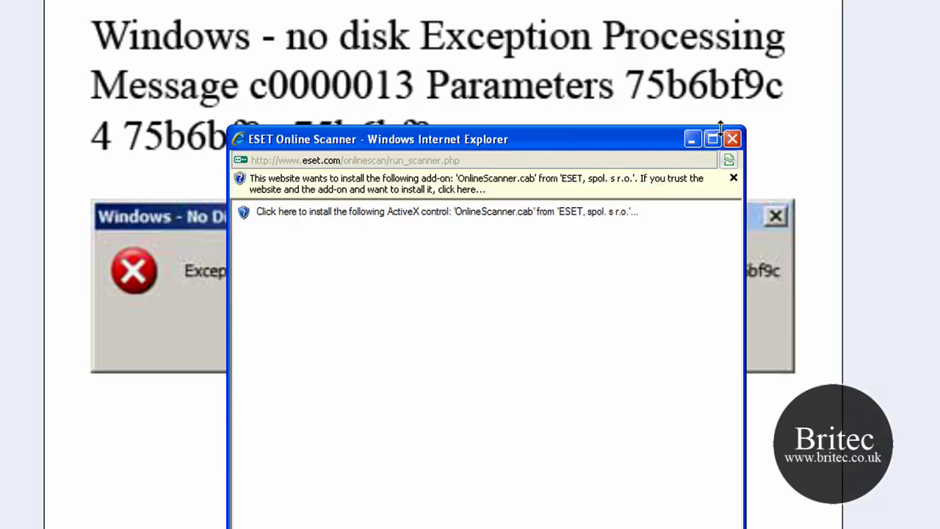
pyautogui.click(729, 147)
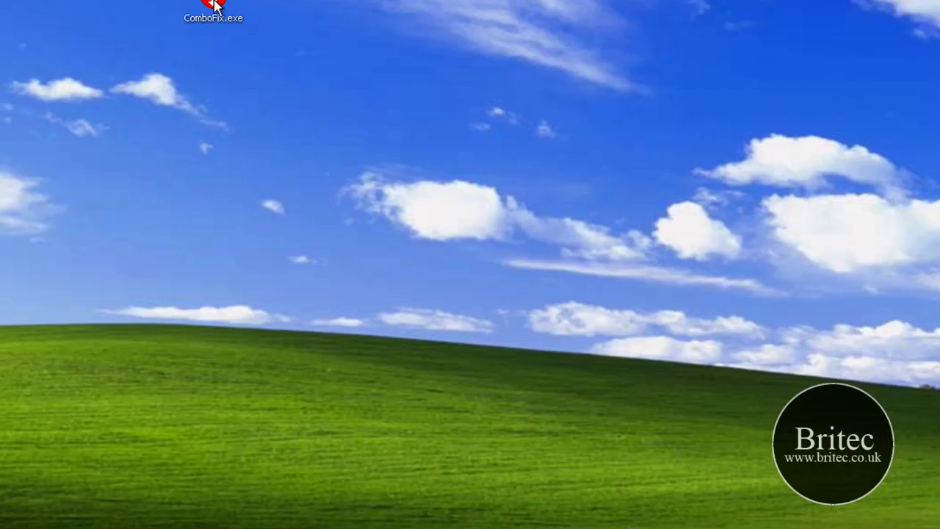
# Move the ComboFix.exe icon to the middle of the desktop and run it.
pyautogui.moveTo(214, 7); pyautogui.dragTo(343, 135)
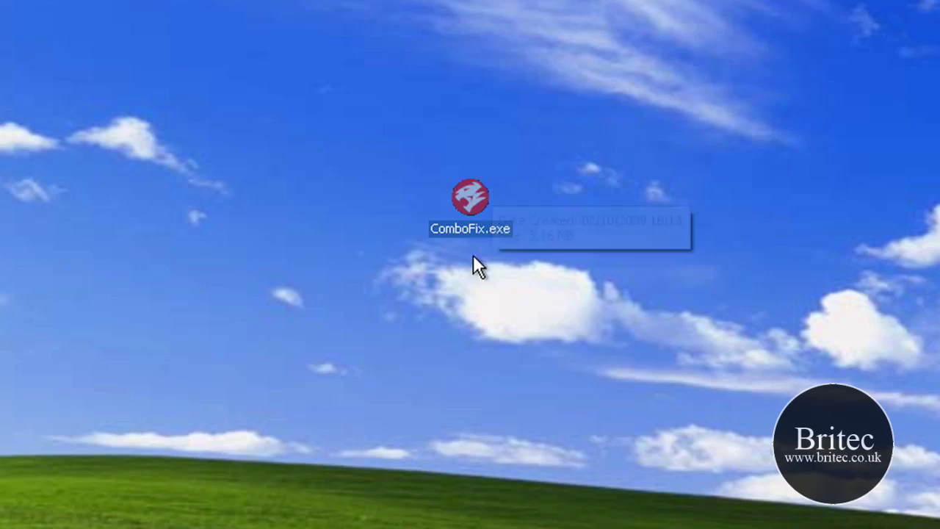
pyautogui.click(473, 274)
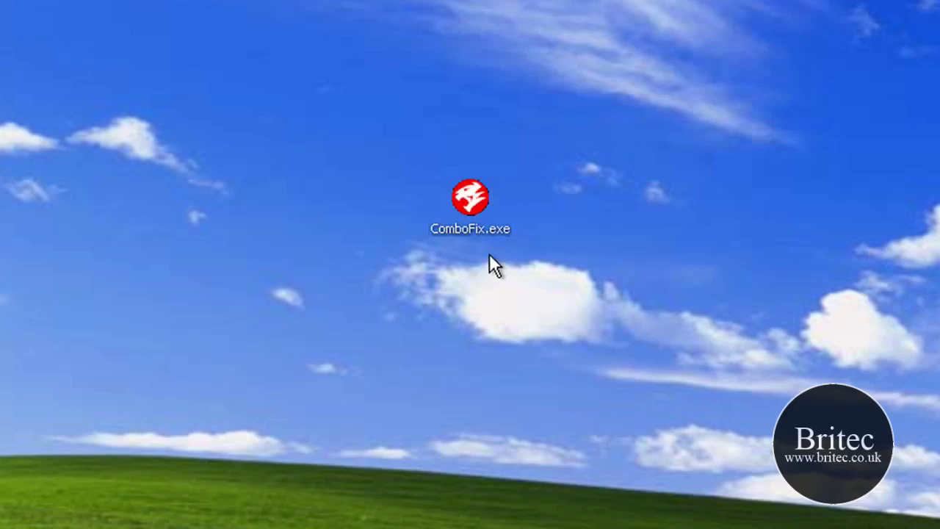
pyautogui.doubleClick(475, 205)
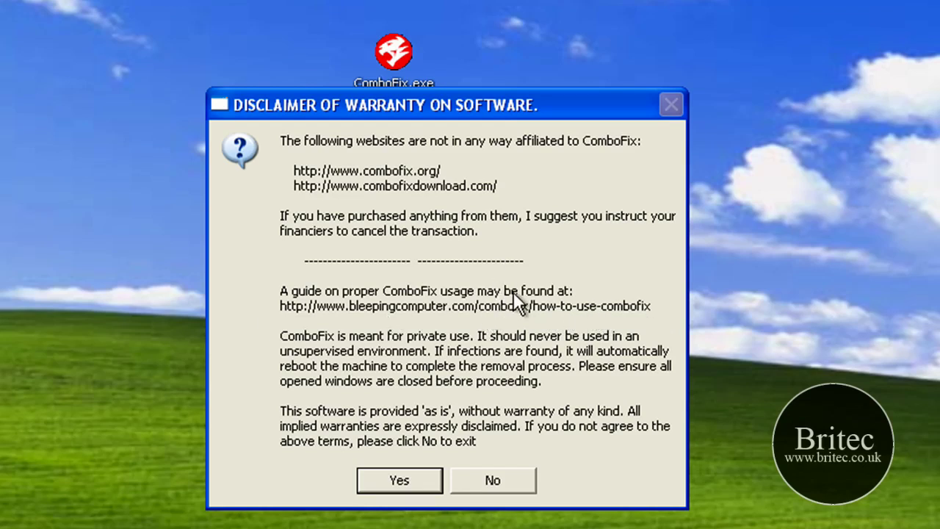
# Accept ComboFix's Disclaimer of Warranty so it begins preparing to run.
pyautogui.click(406, 474)
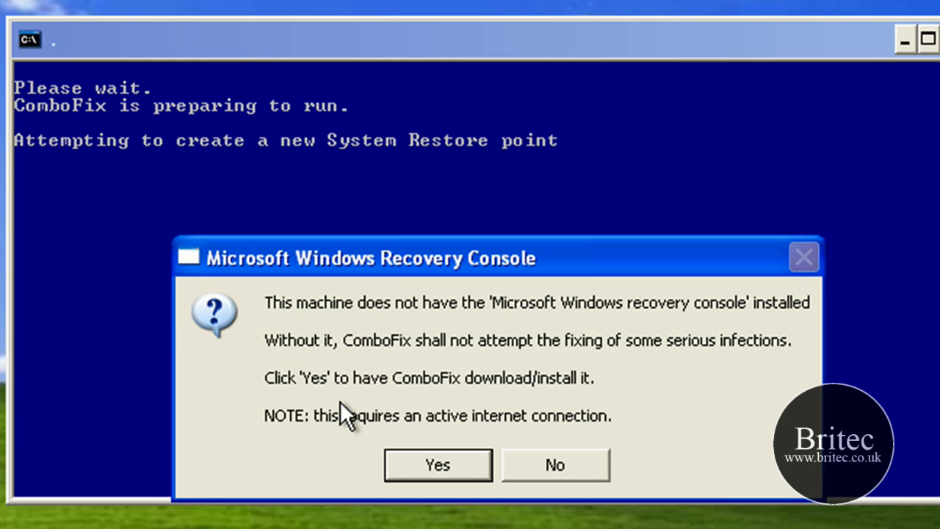
# Agree to install the Recovery Console and download the KB310994 boot disk file through the download manager.
pyautogui.click(426, 467)
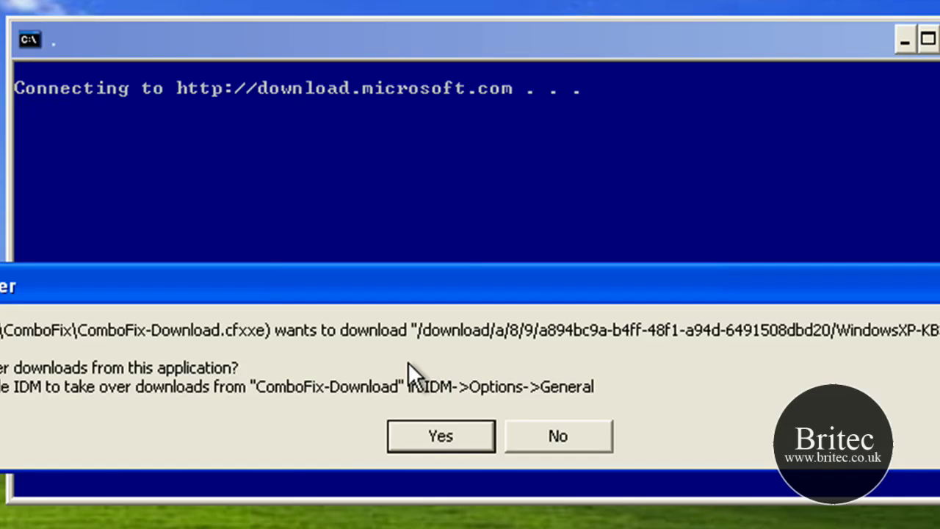
pyautogui.click(428, 437)
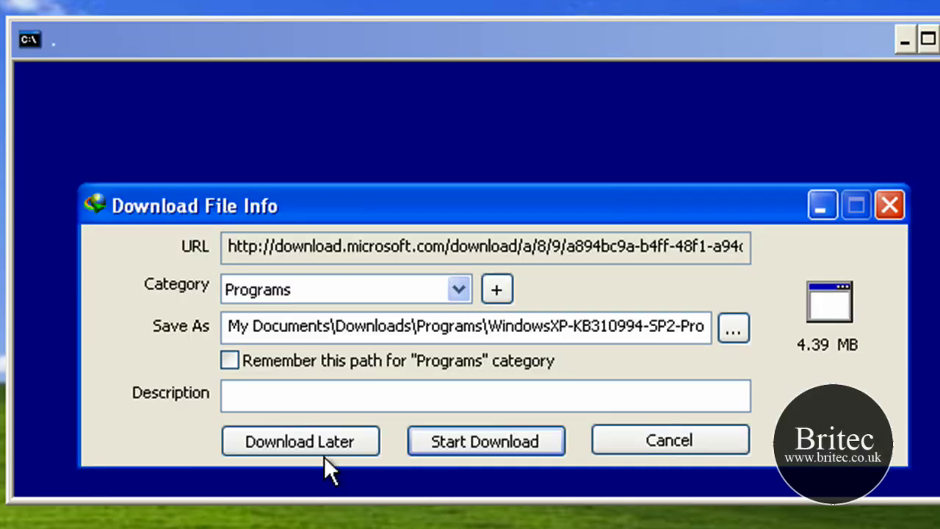
pyautogui.click(464, 445)
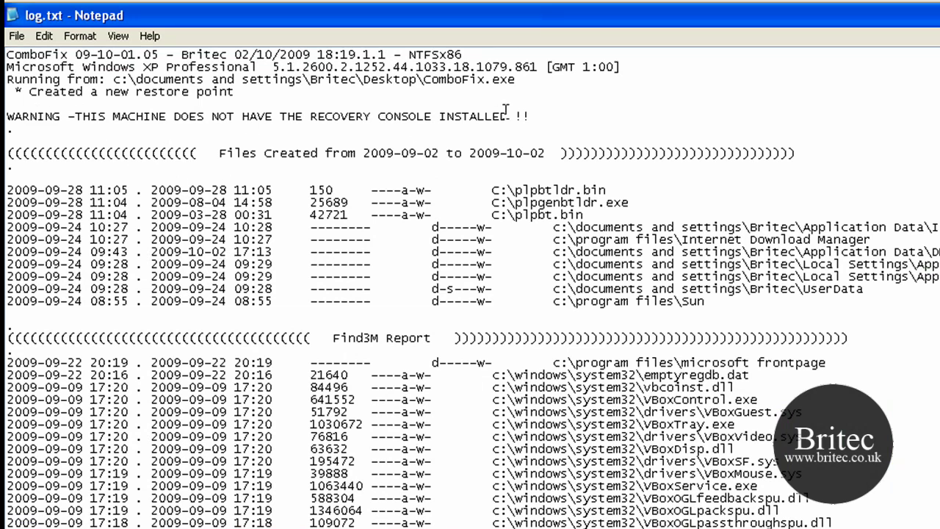
# Highlight the RECOVERY CONSOLE INSTALLED warning and scroll through the ComboFix log.txt report.
pyautogui.moveTo(508, 115); pyautogui.dragTo(309, 108)
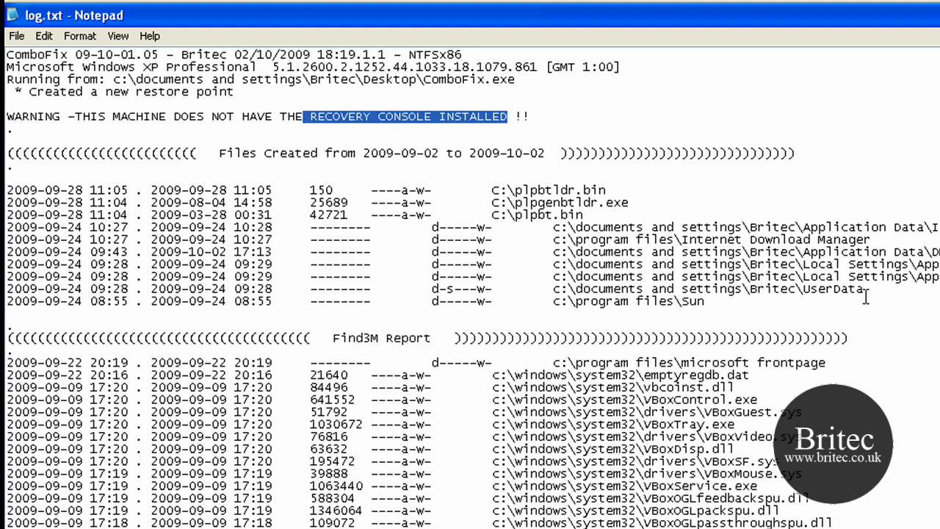
pyautogui.scroll(-2, 865, 296)
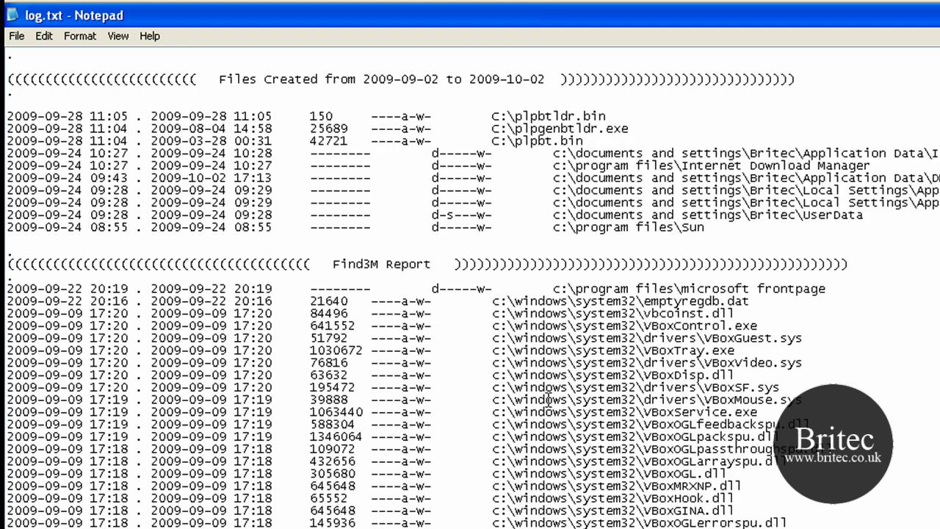
pyautogui.scroll(2, 415, 202)
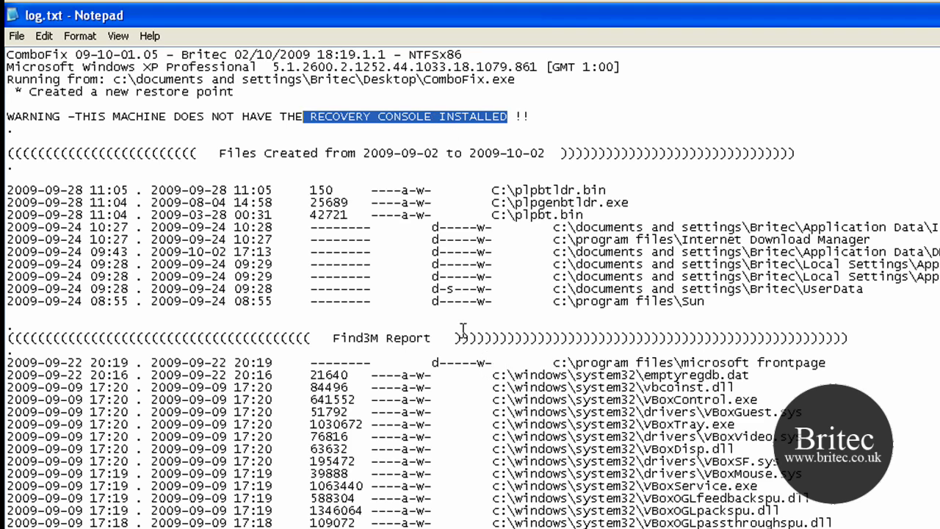
pyautogui.scroll(-12, 462, 345)
pyautogui.scroll(-12, 439, 346)
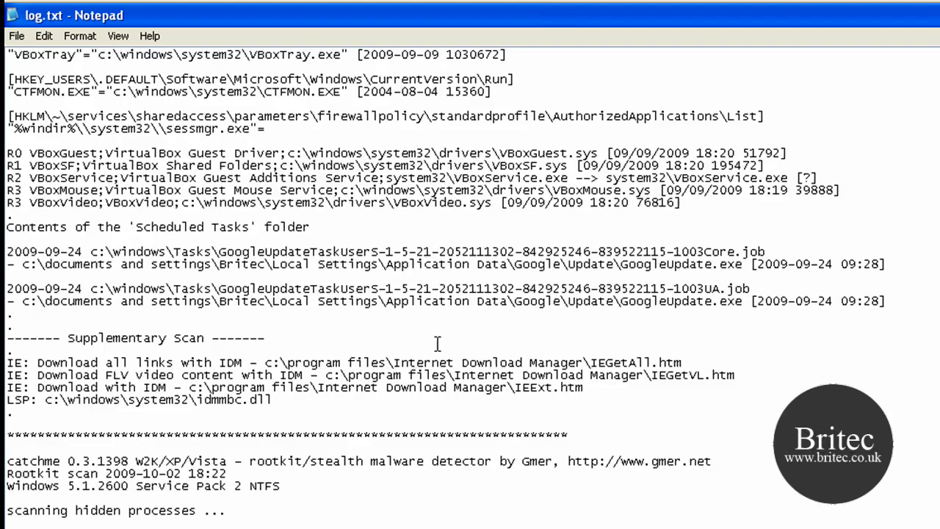
pyautogui.scroll(20, 470, 294)
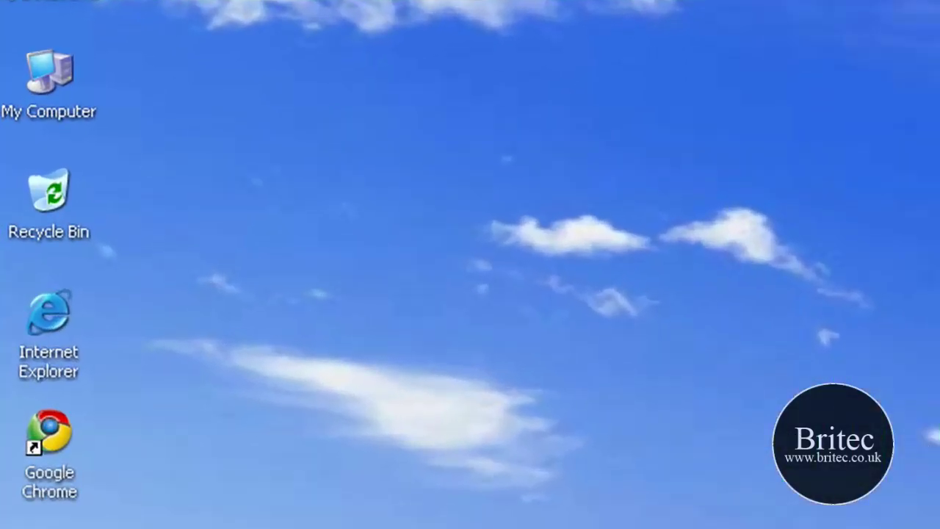
# Open the ComboFix text log from Local Disk (C:) via My Computer, then close it.
pyautogui.doubleClick(51, 67)
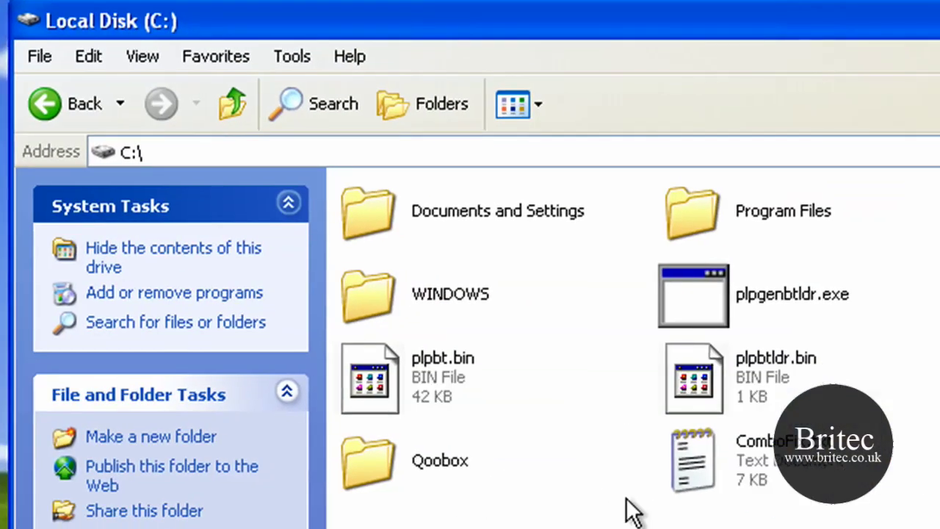
pyautogui.doubleClick(767, 481)
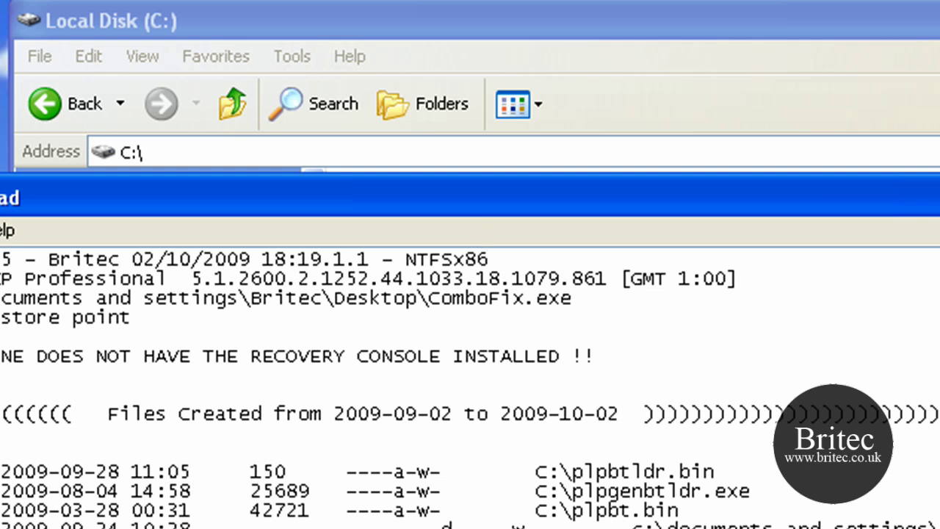
pyautogui.hotkey('alt', 'F4')
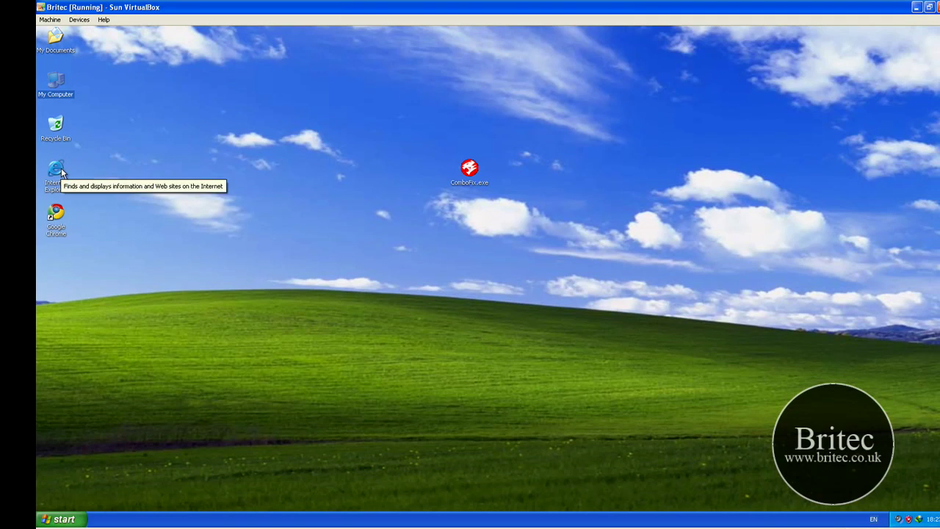
# Open Internet Explorer to the MSN UK home page, declining the default-browser prompt, then close it.
pyautogui.doubleClick(62, 171)
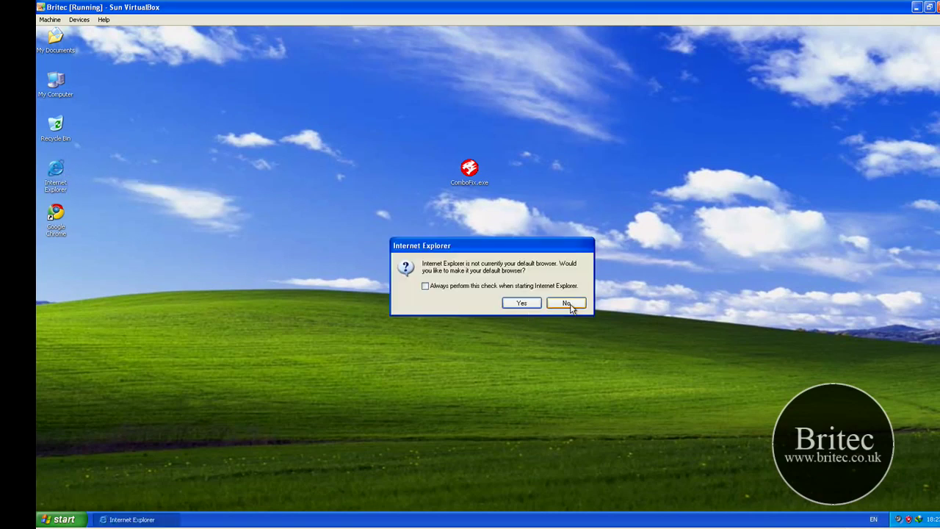
pyautogui.click(564, 304)
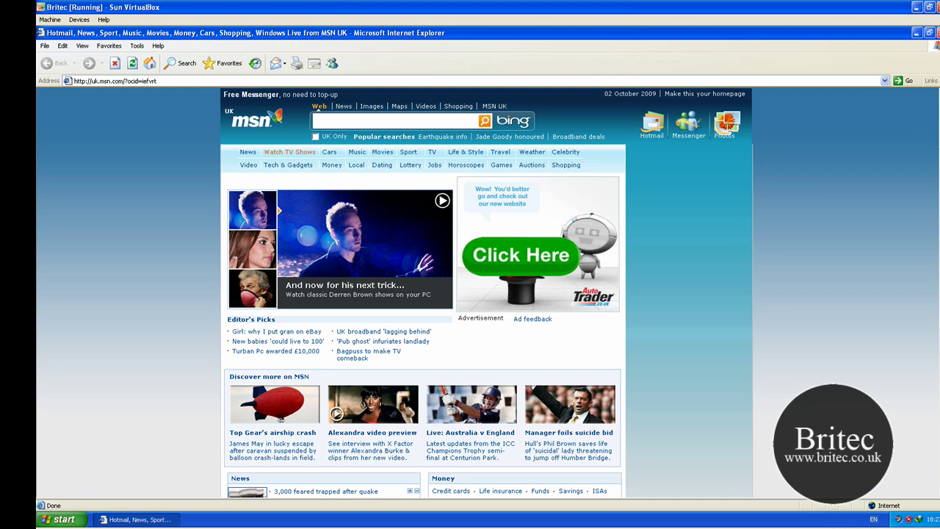
pyautogui.click(934, 32)
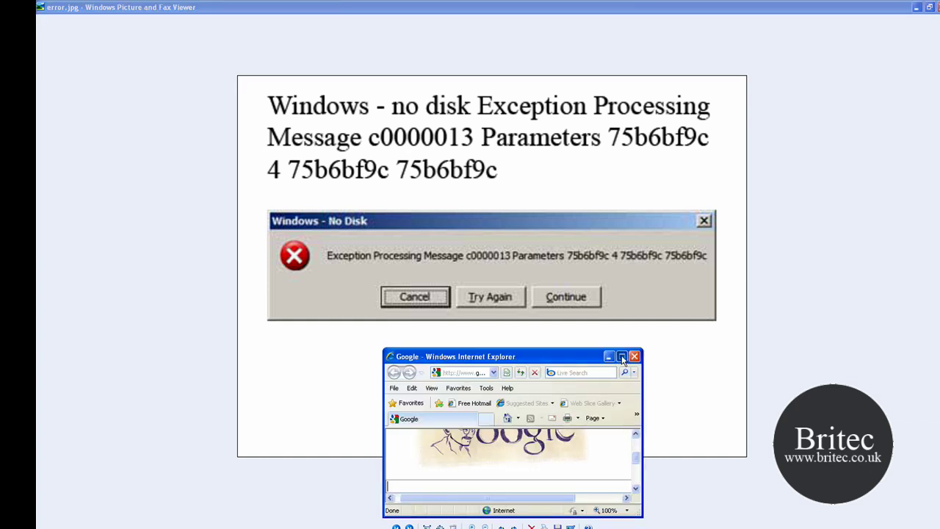
# Maximize the browser and search Google for 'malwarebytes' using the autocomplete suggestion.
pyautogui.click(622, 358)
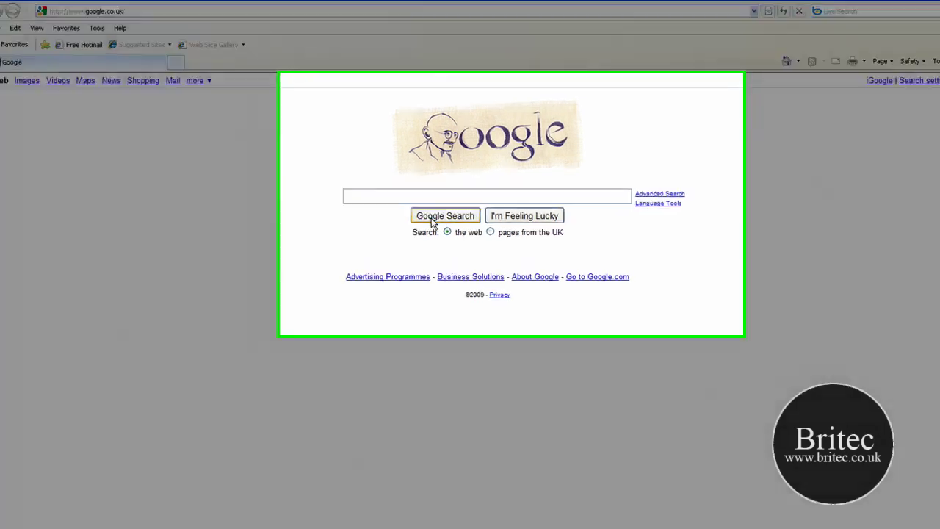
pyautogui.write('mal')
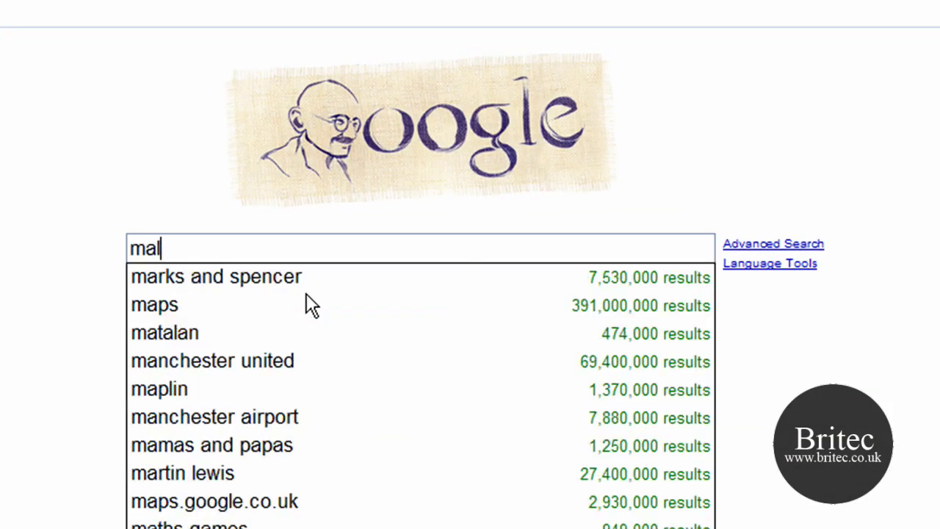
pyautogui.write('war')
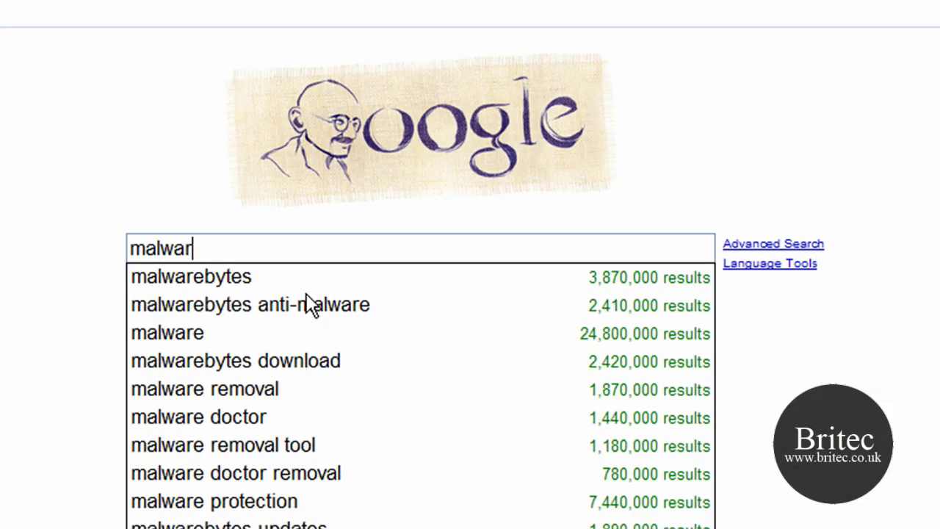
pyautogui.write('er')
pyautogui.press('BackSpace')
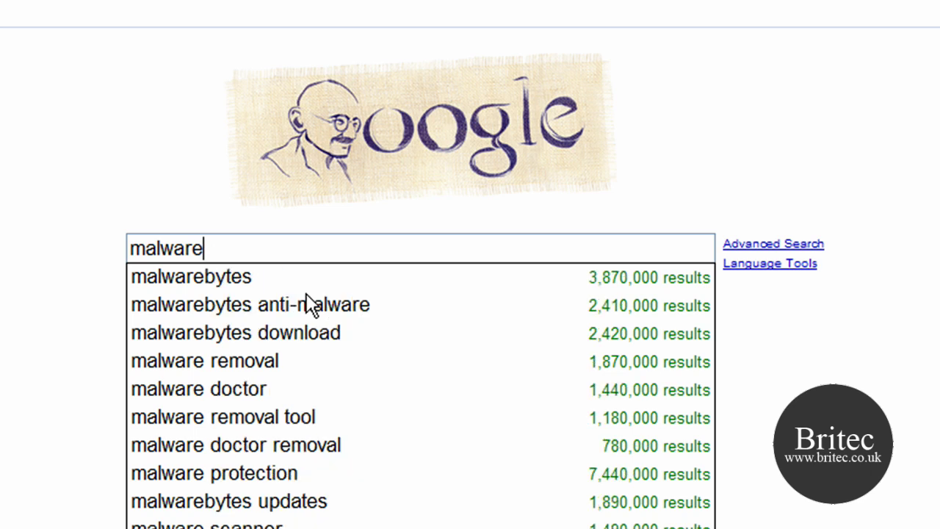
pyautogui.click(207, 282)
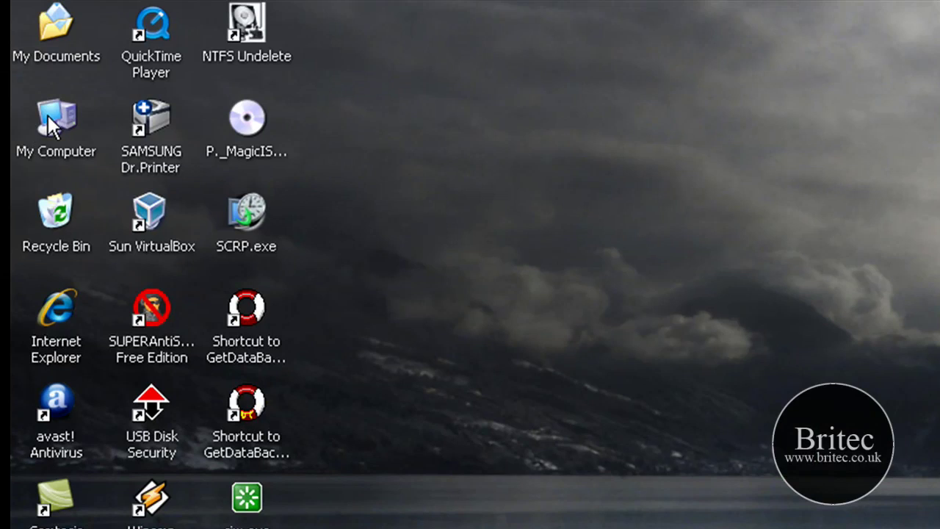
# Open Computer Management from My Computer and show Disk Management's volumes C:, D:, E: and F:.
pyautogui.rightClick(51, 124)
pyautogui.click(173, 189)
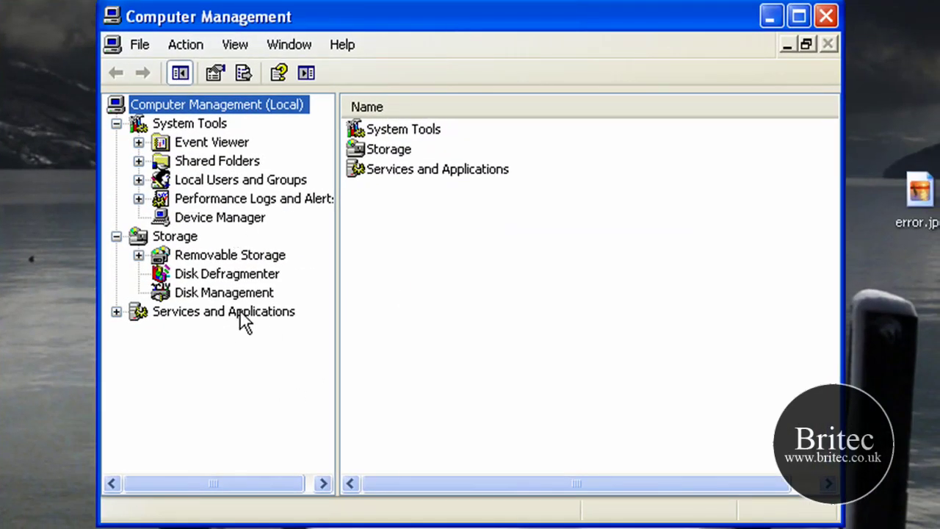
pyautogui.click(206, 292)
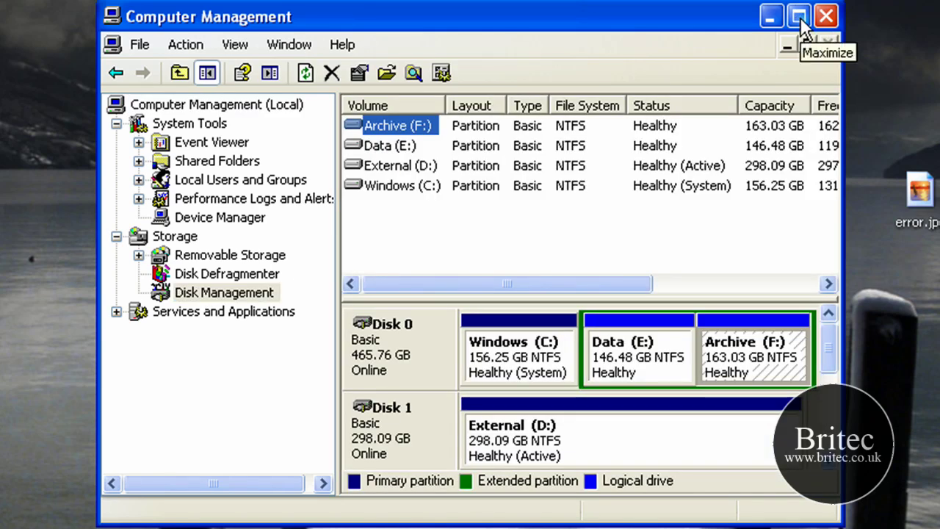
pyautogui.moveTo(846, 176); pyautogui.dragTo(939, 177)
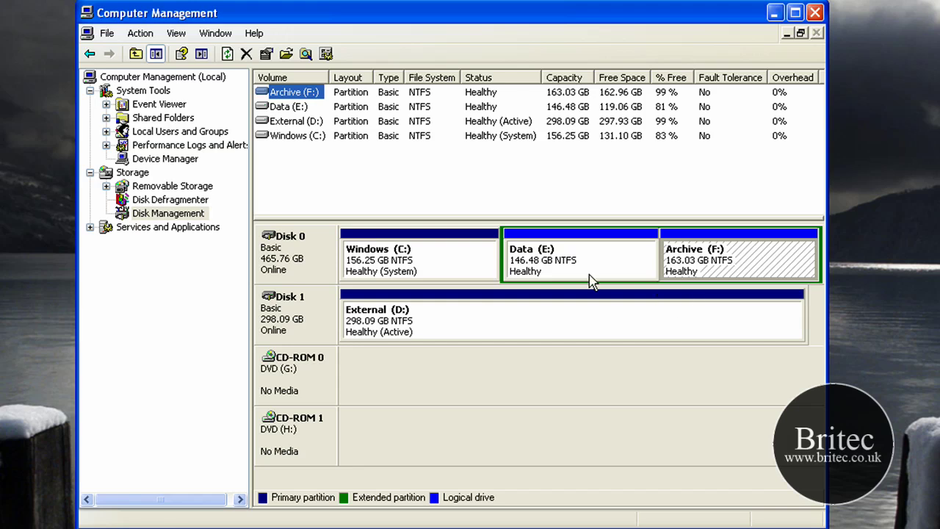
# Review the available drive letters for Data (E:), then cancel without changing its letter.
pyautogui.rightClick(541, 249)
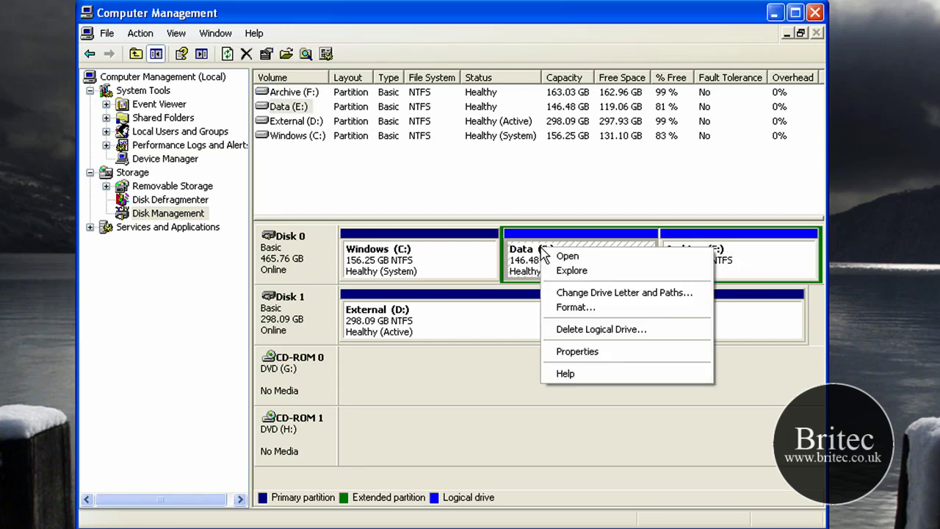
pyautogui.click(613, 294)
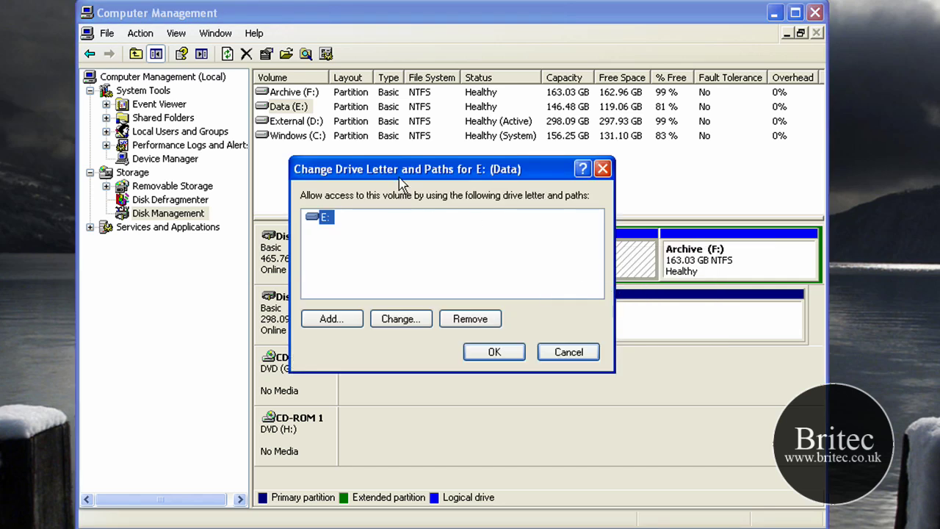
pyautogui.moveTo(409, 180); pyautogui.dragTo(540, 254)
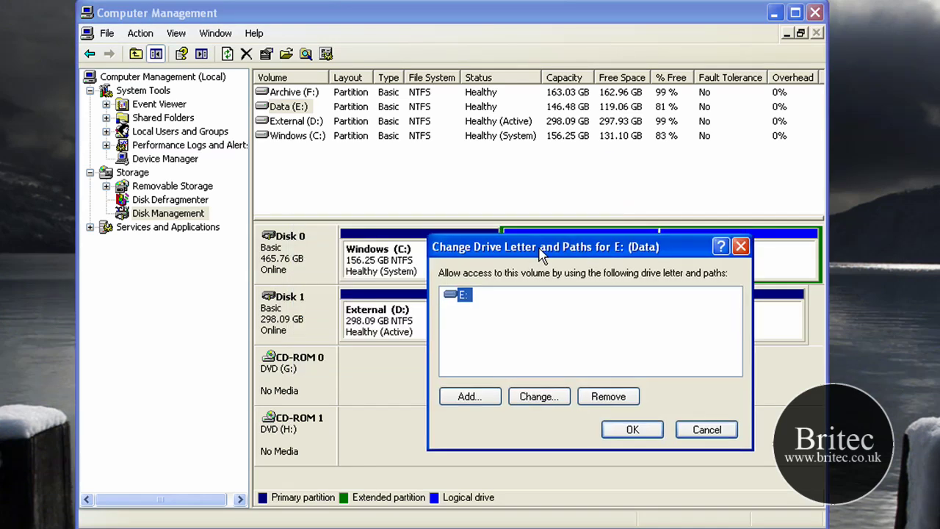
pyautogui.click(534, 400)
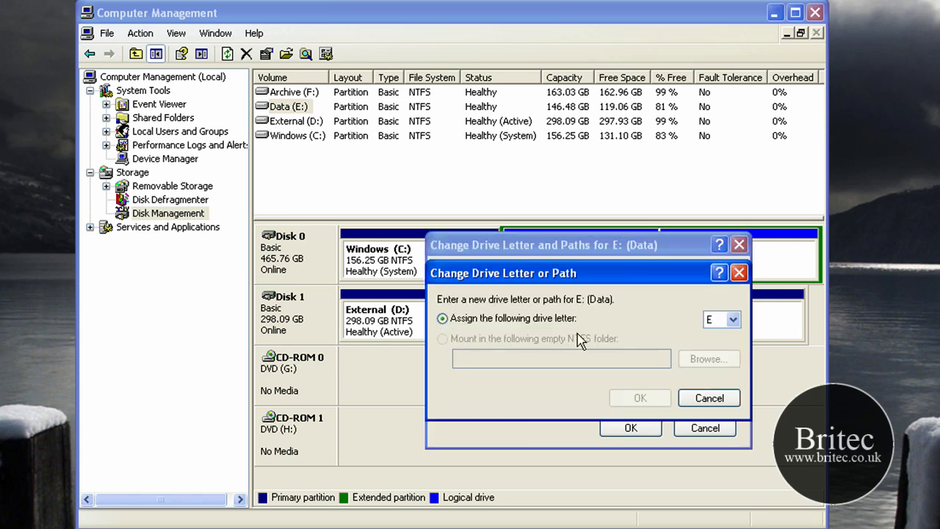
pyautogui.click(732, 319)
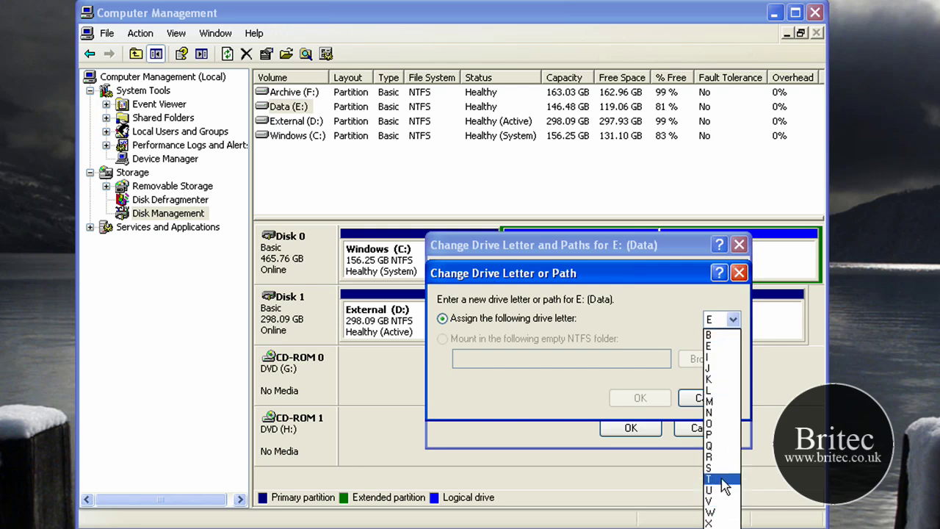
pyautogui.click(739, 273)
pyautogui.click(738, 273)
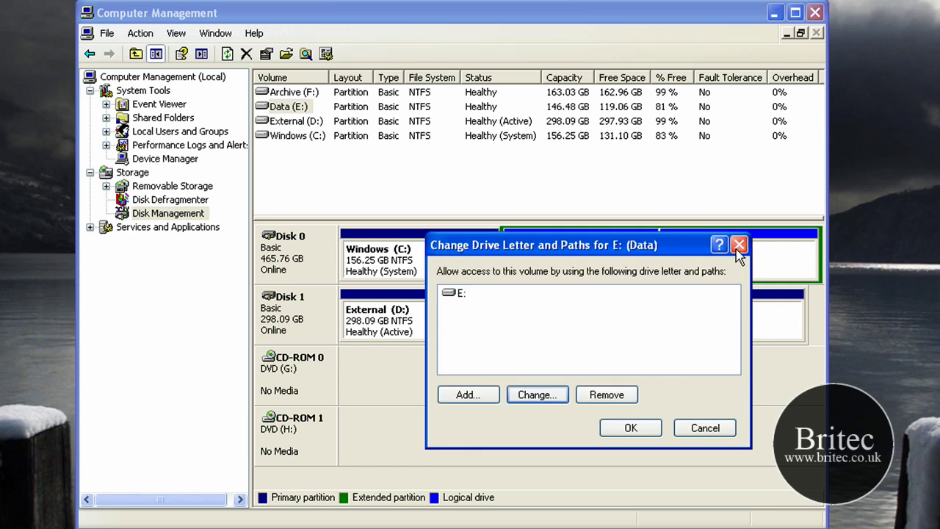
pyautogui.click(739, 244)
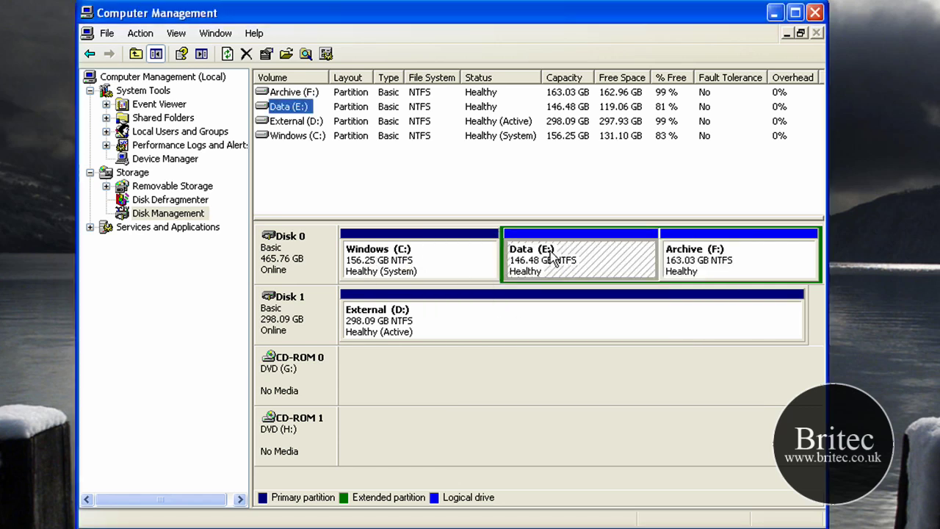
# Select the Archive (F:), Data (E:) and External (D:) partitions in turn.
pyautogui.click(690, 263)
pyautogui.click(573, 259)
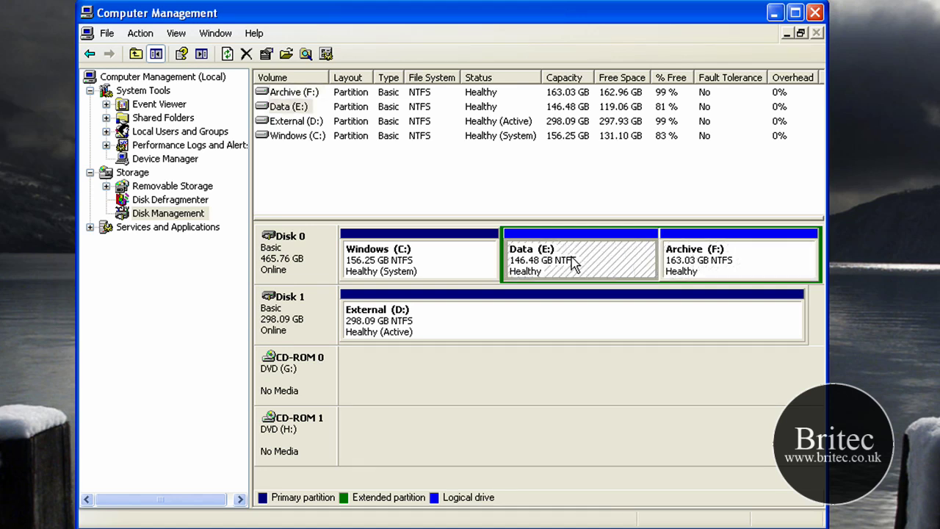
pyautogui.click(701, 259)
pyautogui.click(382, 335)
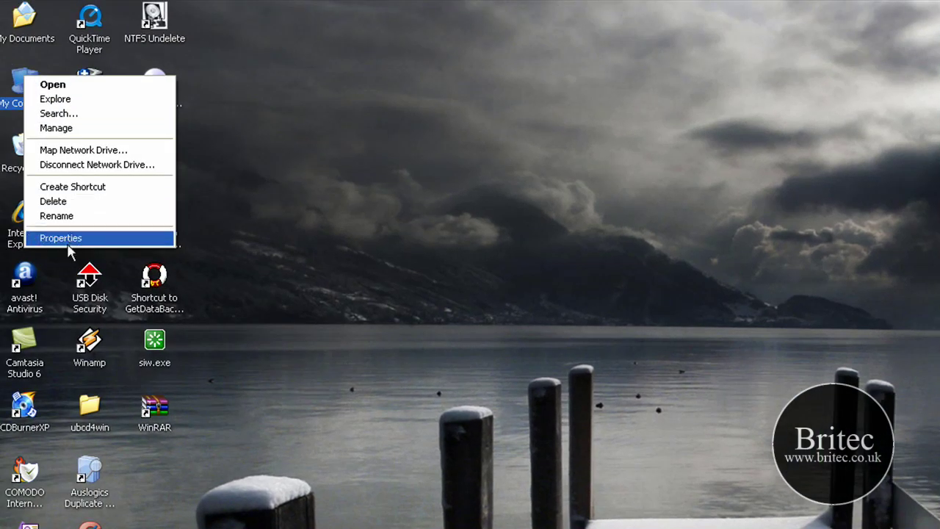
# Open Device Manager from the Hardware page of System Properties.
pyautogui.click(66, 238)
pyautogui.moveTo(265, 98); pyautogui.dragTo(727, 212)
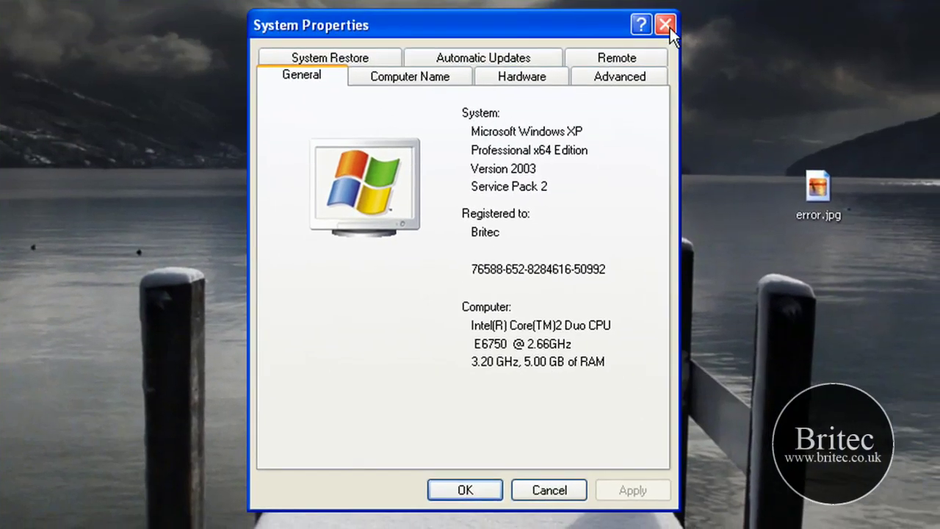
pyautogui.click(521, 78)
pyautogui.click(574, 183)
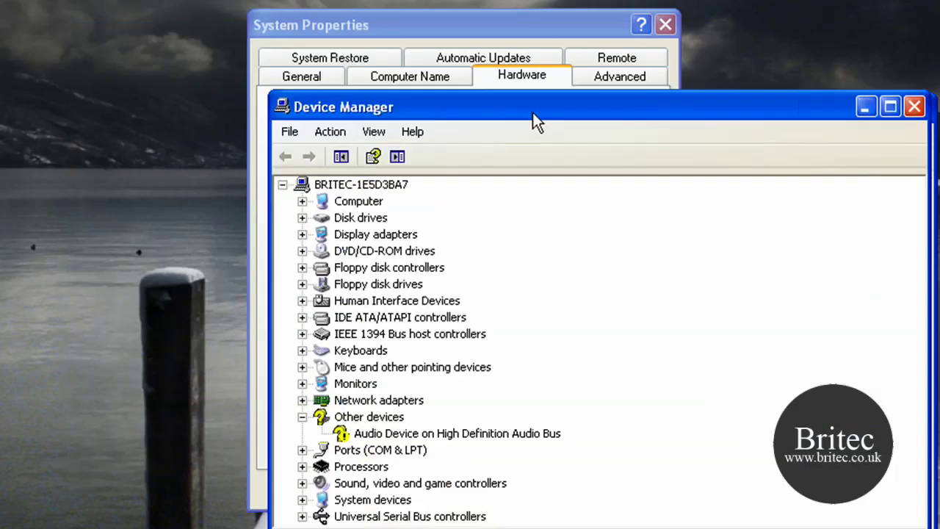
pyautogui.moveTo(532, 112); pyautogui.dragTo(431, 106)
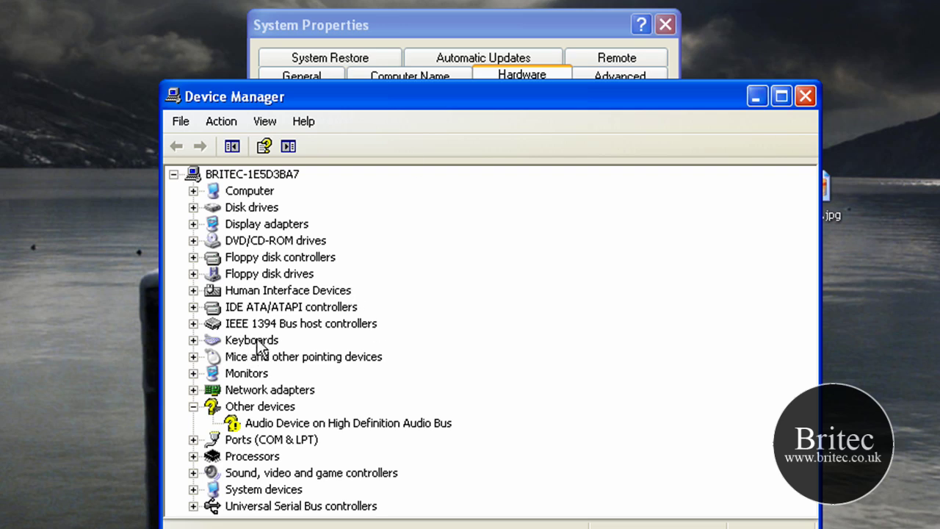
# Inspect the Standard floppy disk controller and Floppy disk drives entries, then close Device Manager.
pyautogui.click(193, 257)
pyautogui.rightClick(312, 272)
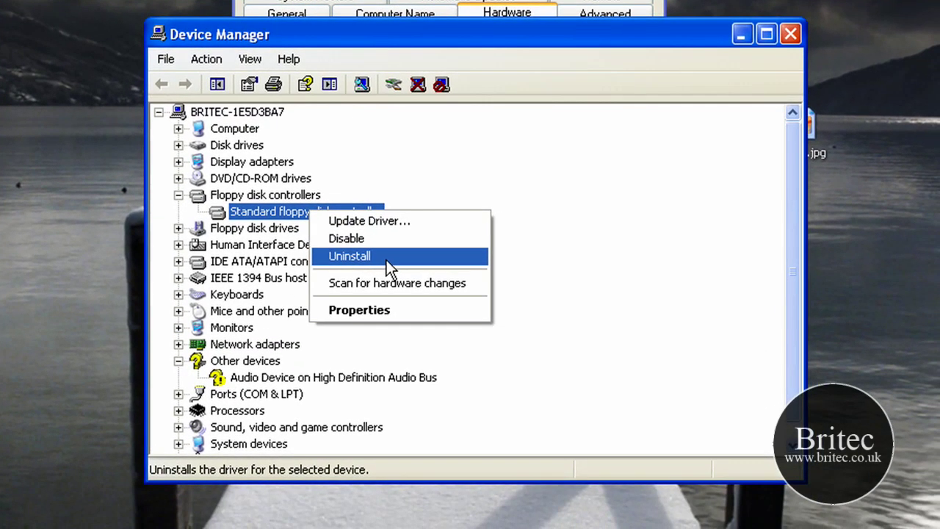
pyautogui.click(271, 262)
pyautogui.rightClick(264, 230)
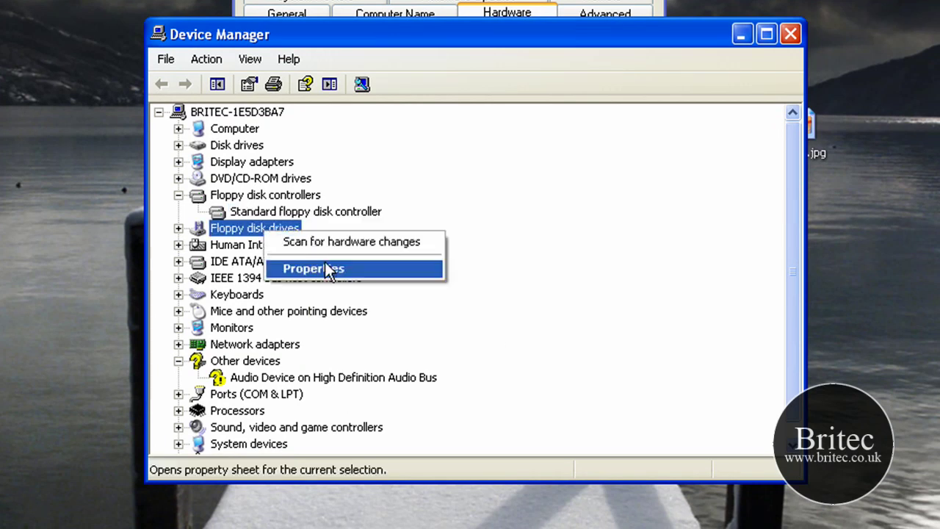
pyautogui.click(784, 38)
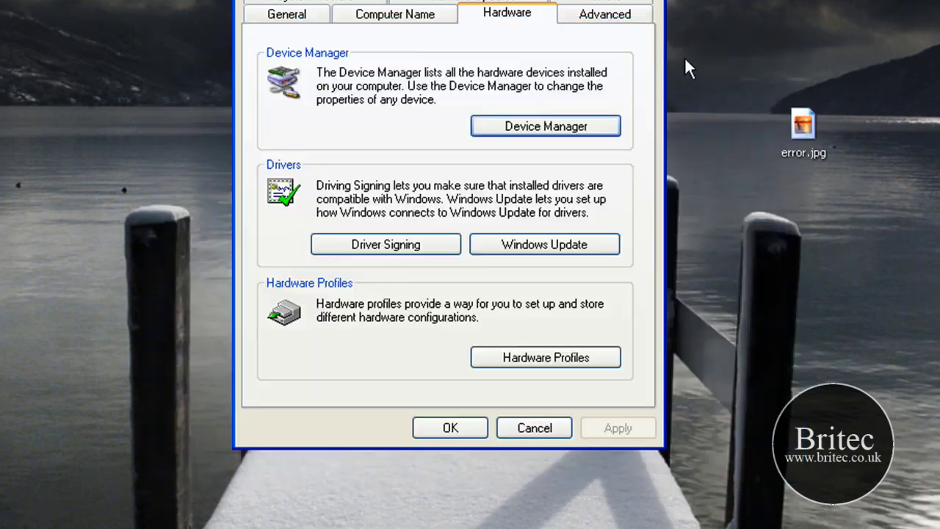